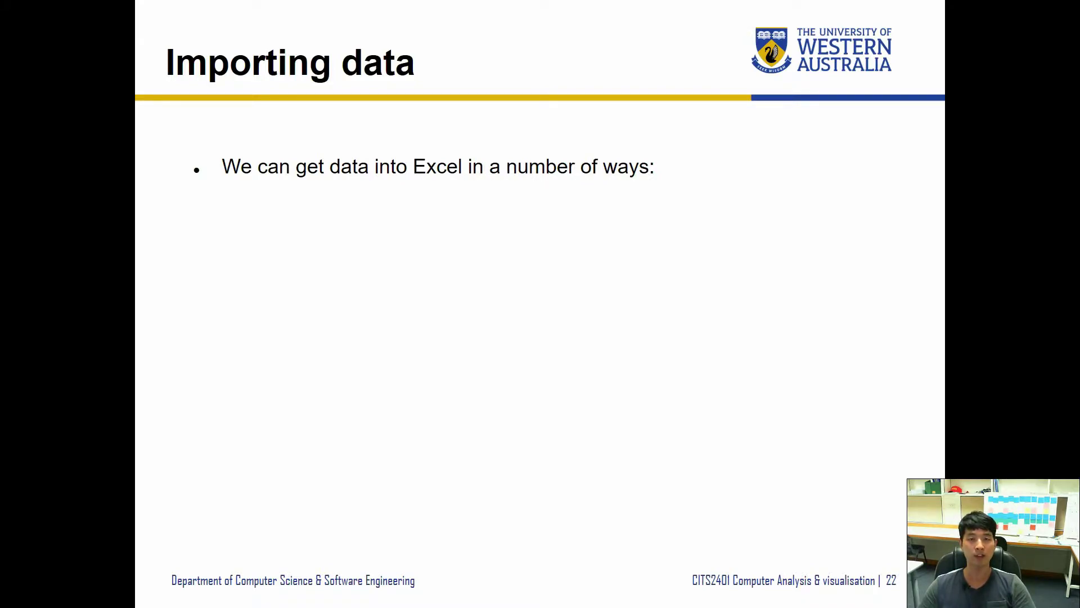
# Reveal the remaining import bullet points and advance to the 'Importing data wizard' slide.
pyautogui.press('Right')
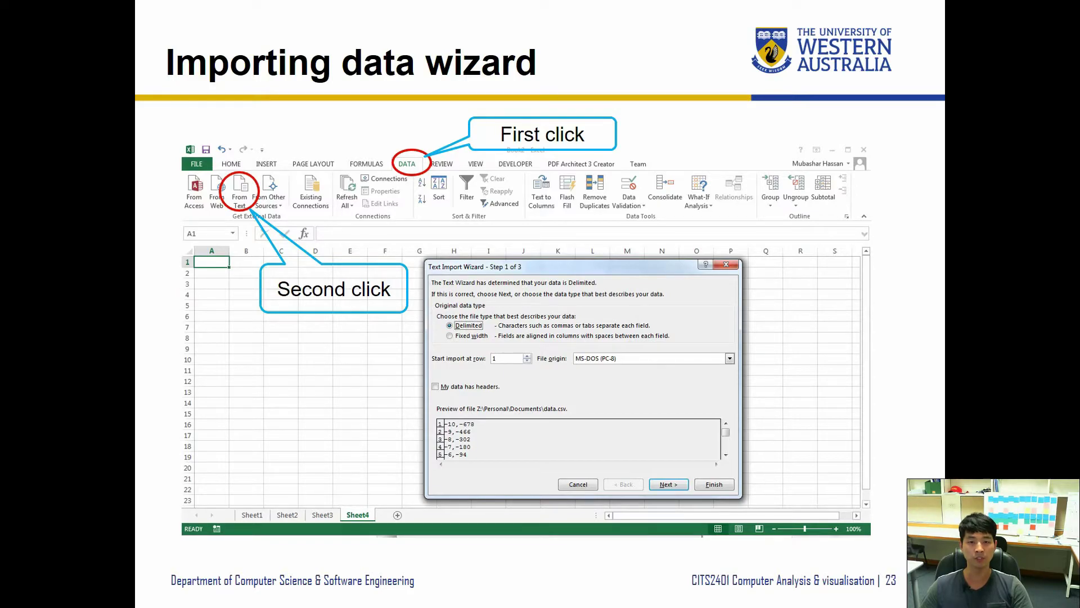
# Bring the Excel workbook forward and add a blank Sheet1 in front of the array formula sheet.
pyautogui.moveTo(0, 114); pyautogui.dragTo(369, 114)
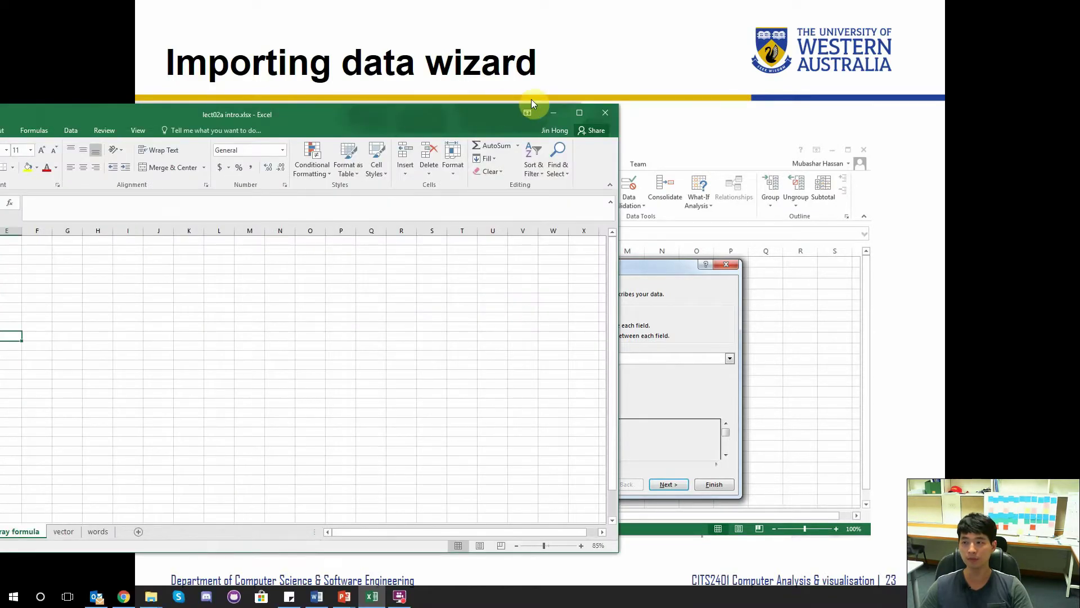
pyautogui.moveTo(531, 99); pyautogui.dragTo(427, 86)
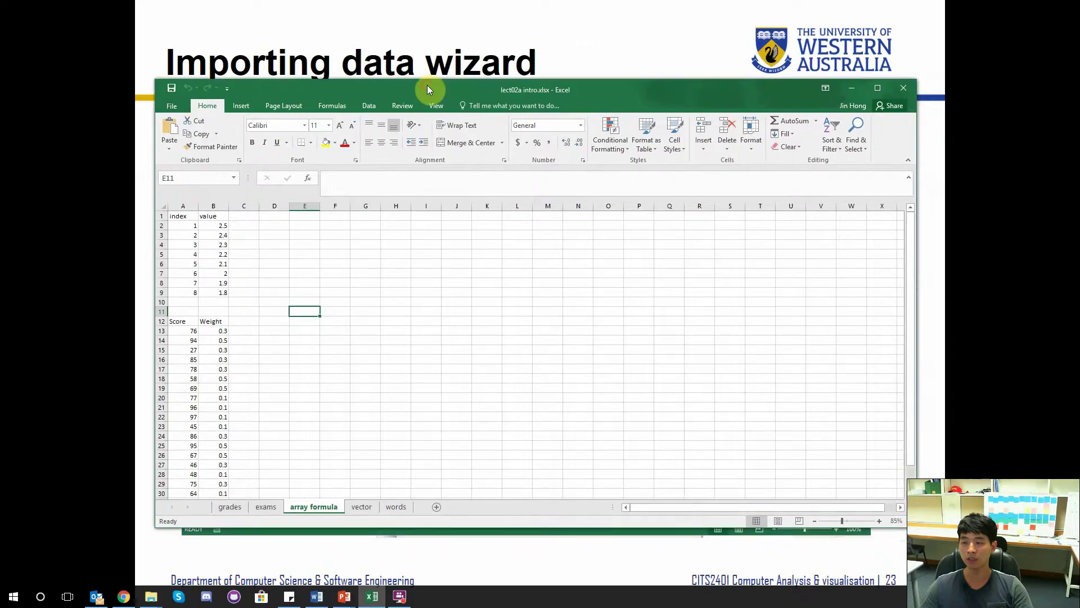
pyautogui.click(437, 509)
pyautogui.moveTo(369, 507); pyautogui.dragTo(292, 509)
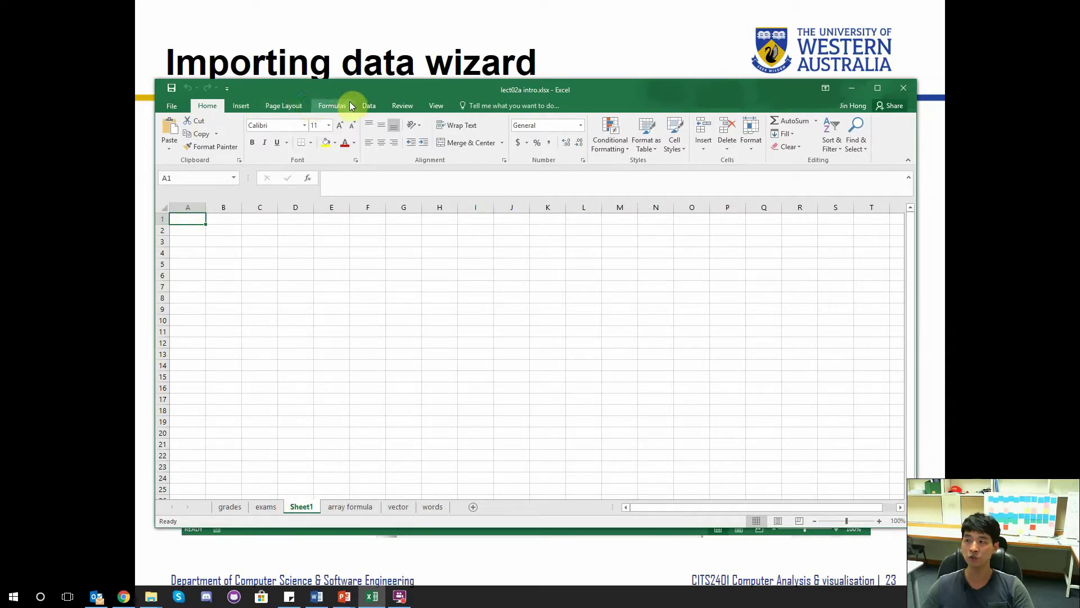
# Start a text import from the Data tab and open lect02a import.txt in the wizard.
pyautogui.click(366, 105)
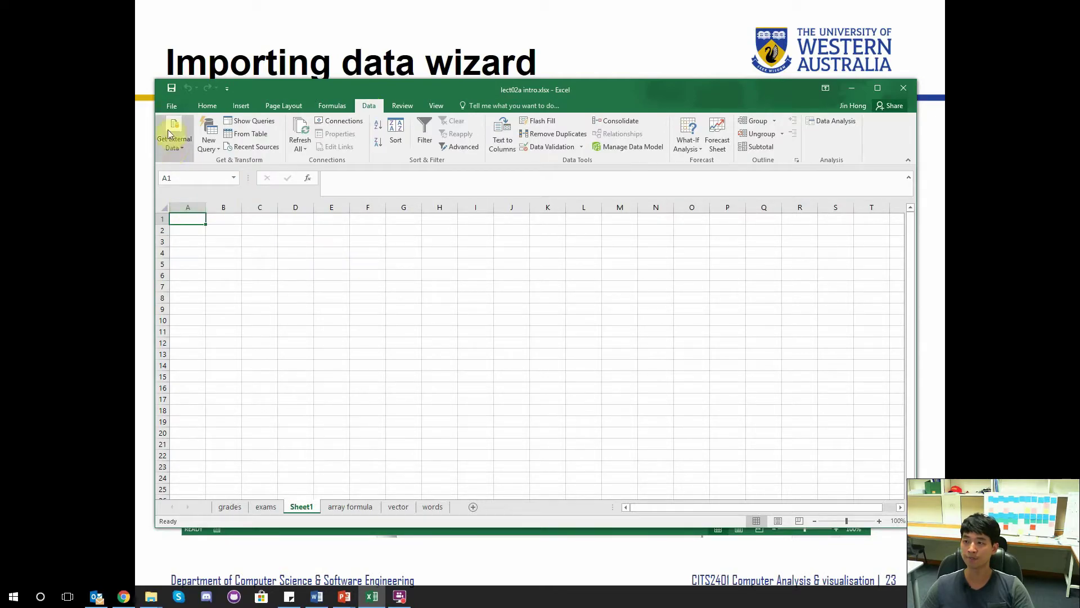
pyautogui.click(175, 147)
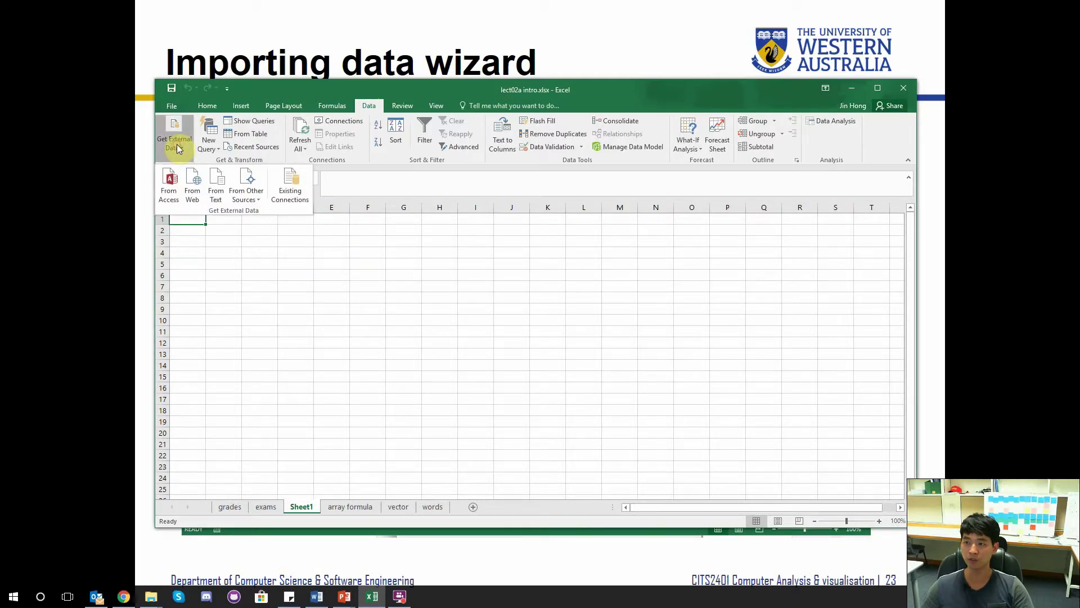
pyautogui.click(220, 180)
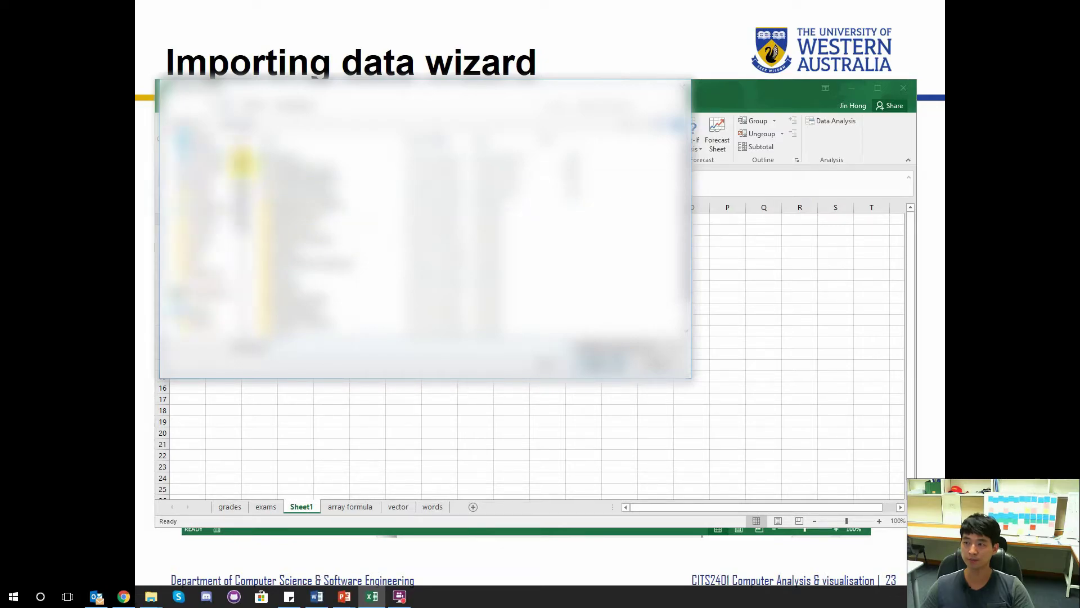
pyautogui.click(193, 224)
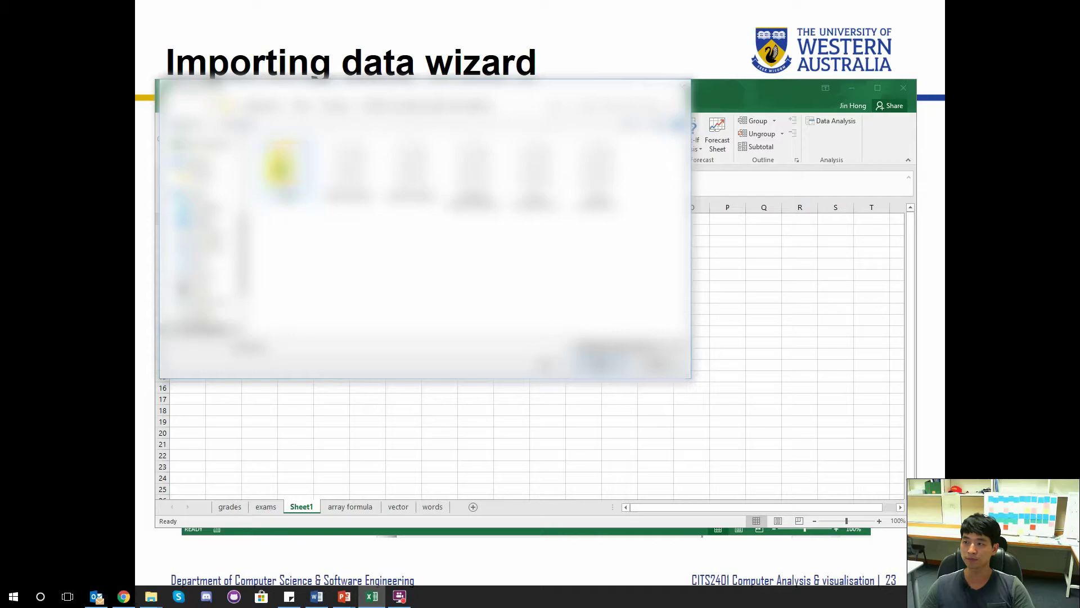
pyautogui.doubleClick(274, 164)
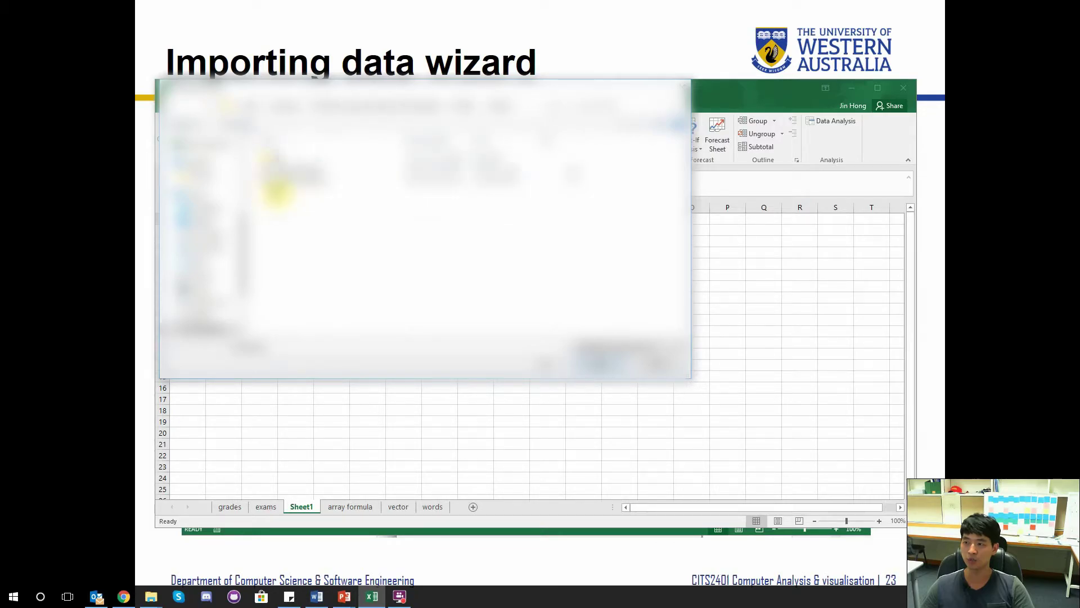
pyautogui.doubleClick(308, 170)
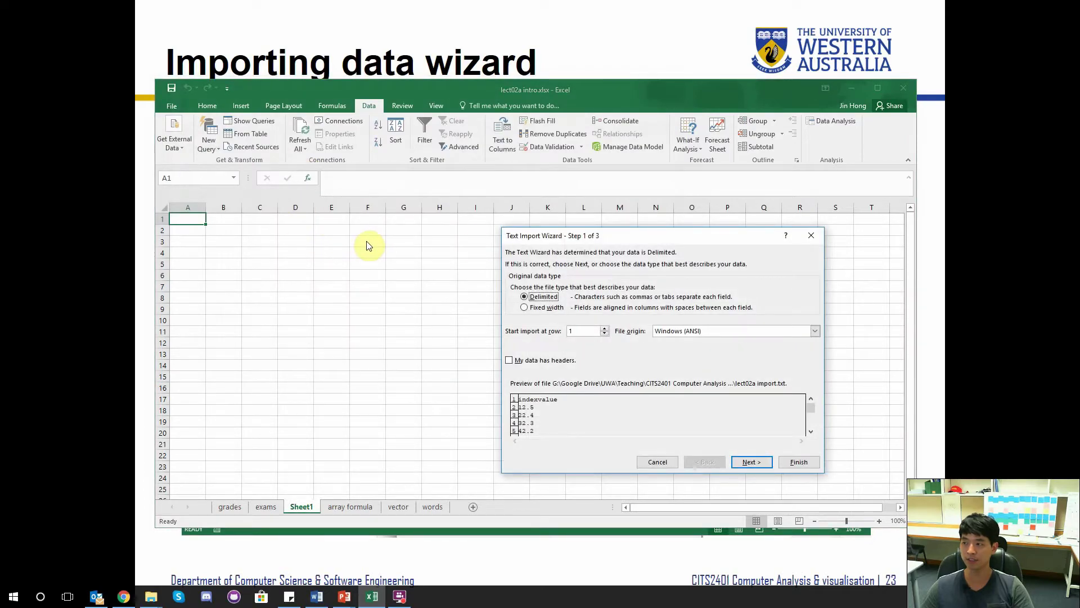
# Set the delimiter to Tab only, with Comma unticked, and finish the Text Import Wizard.
pyautogui.moveTo(555, 236); pyautogui.dragTo(432, 219)
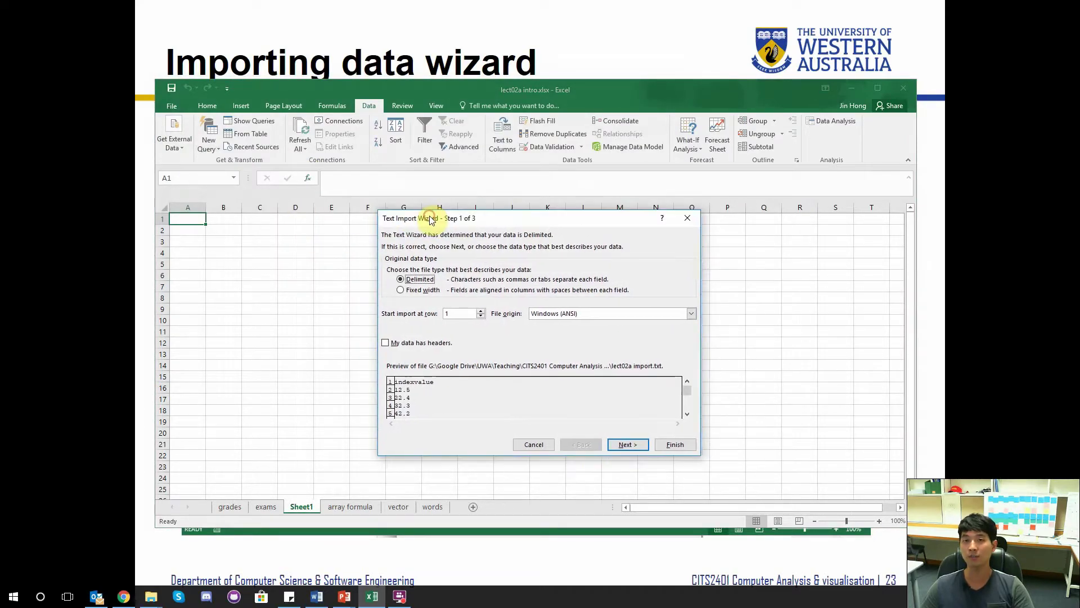
pyautogui.click(629, 445)
pyautogui.click(390, 267)
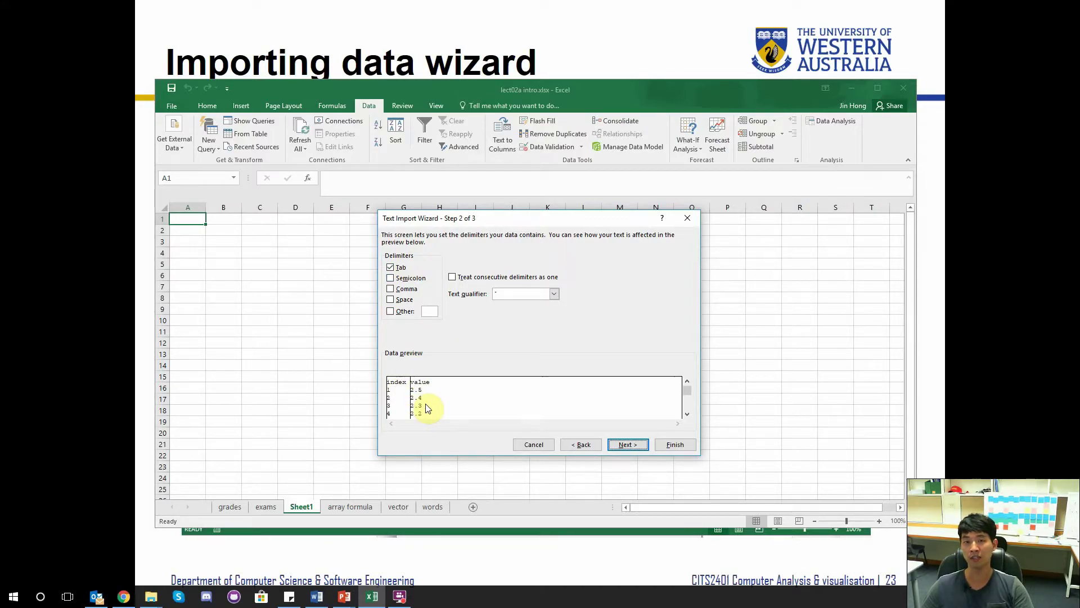
pyautogui.click(391, 289)
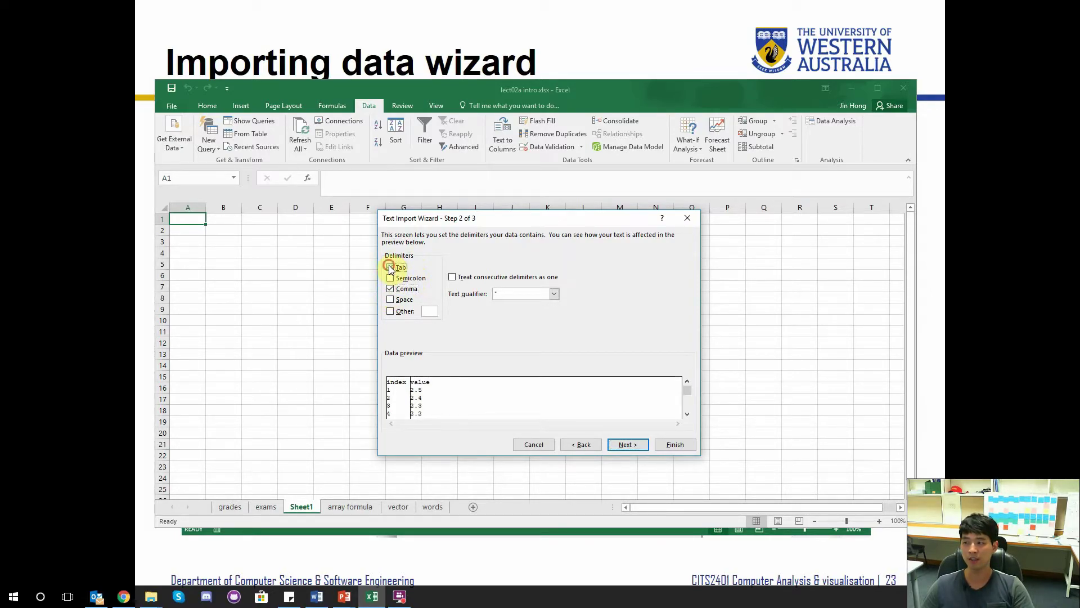
pyautogui.click(391, 268)
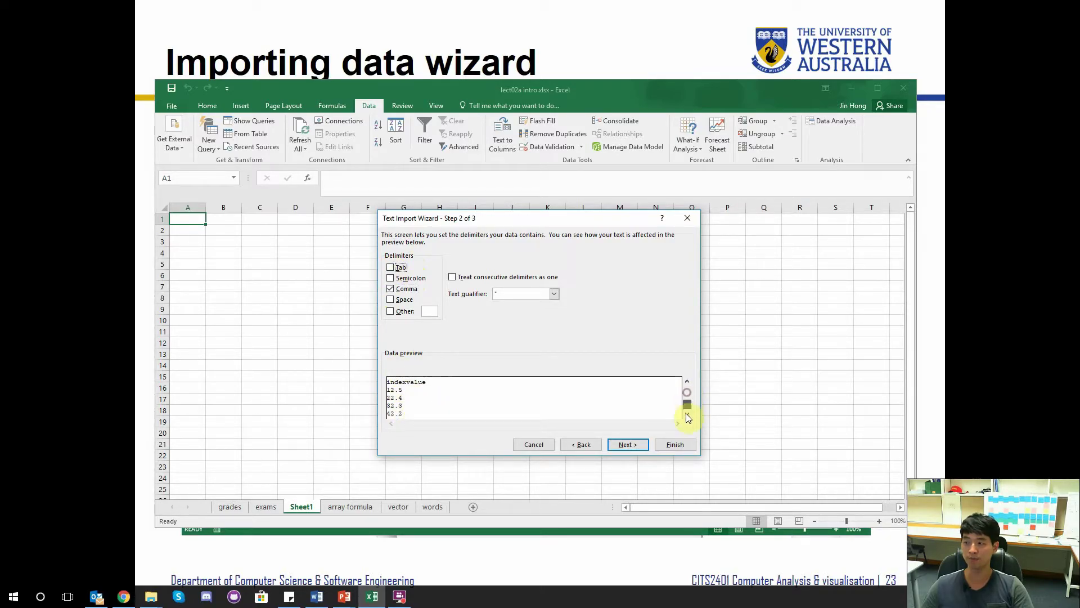
pyautogui.click(390, 267)
pyautogui.click(391, 288)
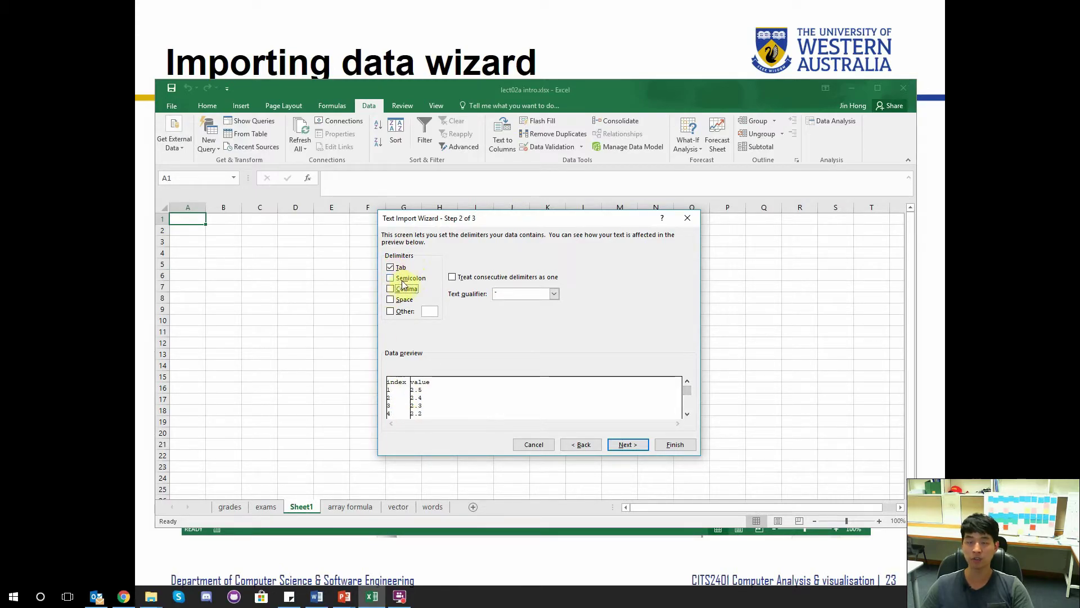
pyautogui.click(623, 444)
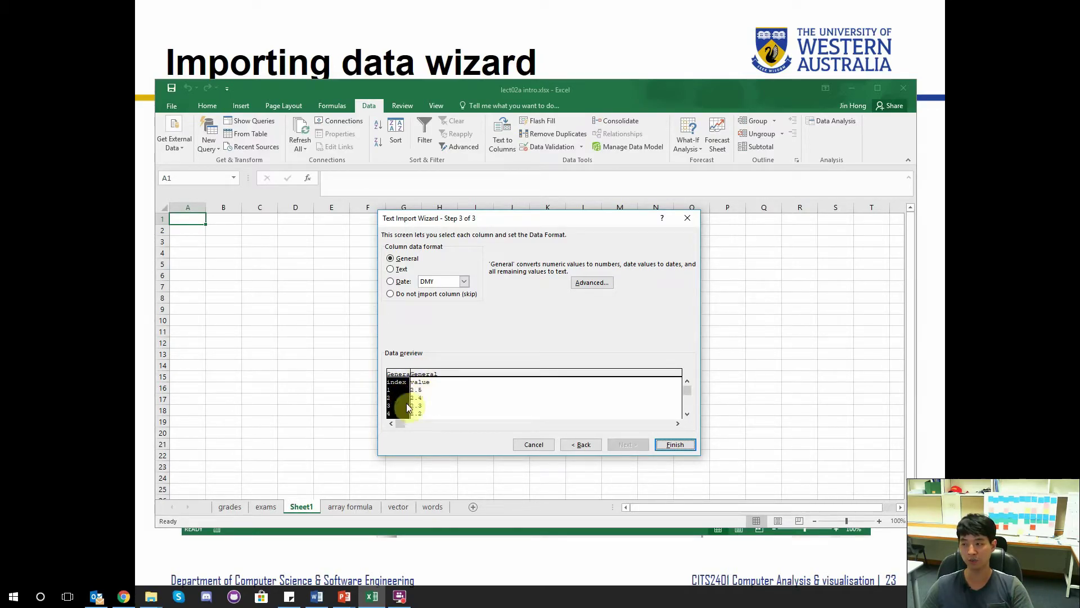
pyautogui.click(675, 444)
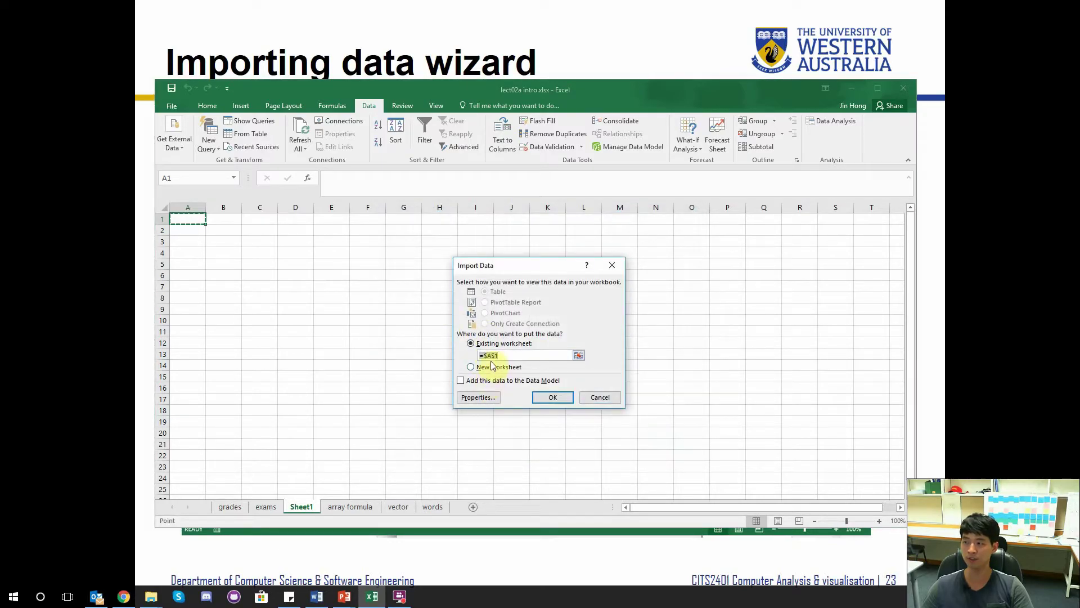
# Place the imported index/value and Score/Weight data starting at cell =$A$1.
pyautogui.click(496, 356)
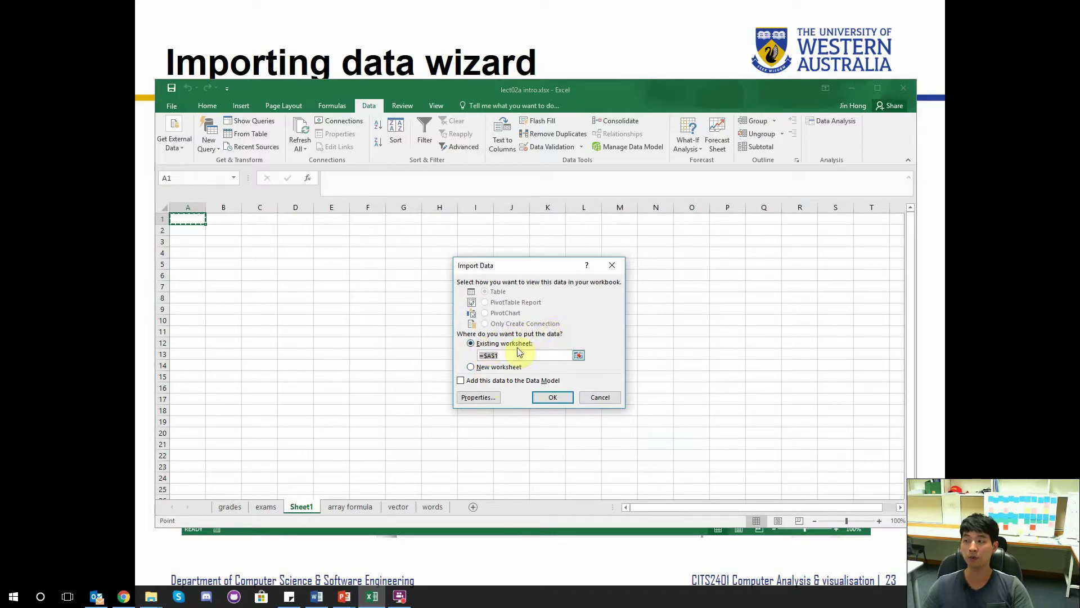
pyautogui.click(552, 397)
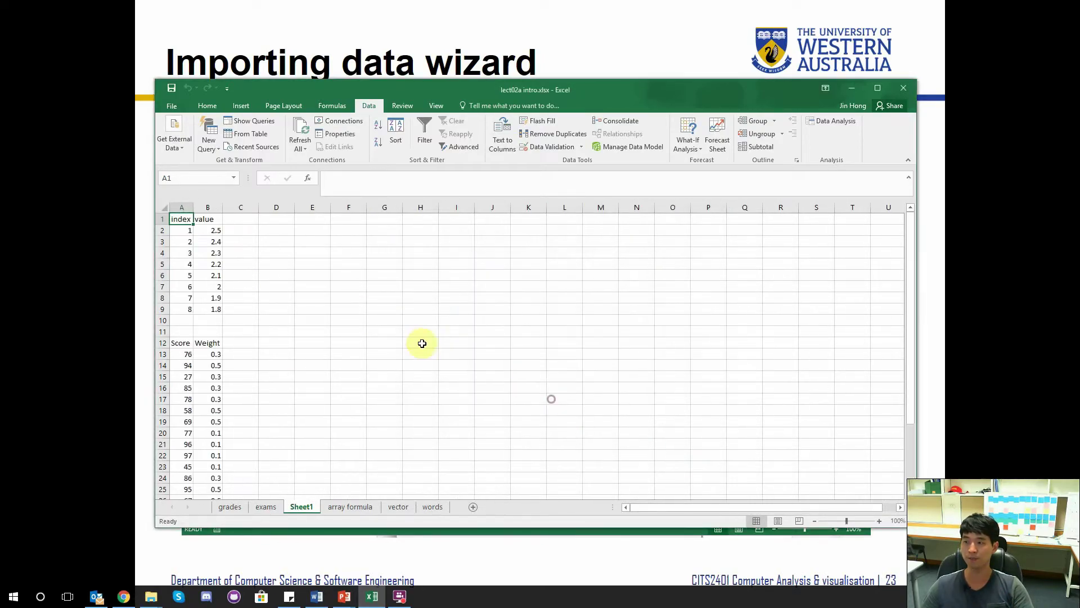
pyautogui.scroll(-10, 247, 298)
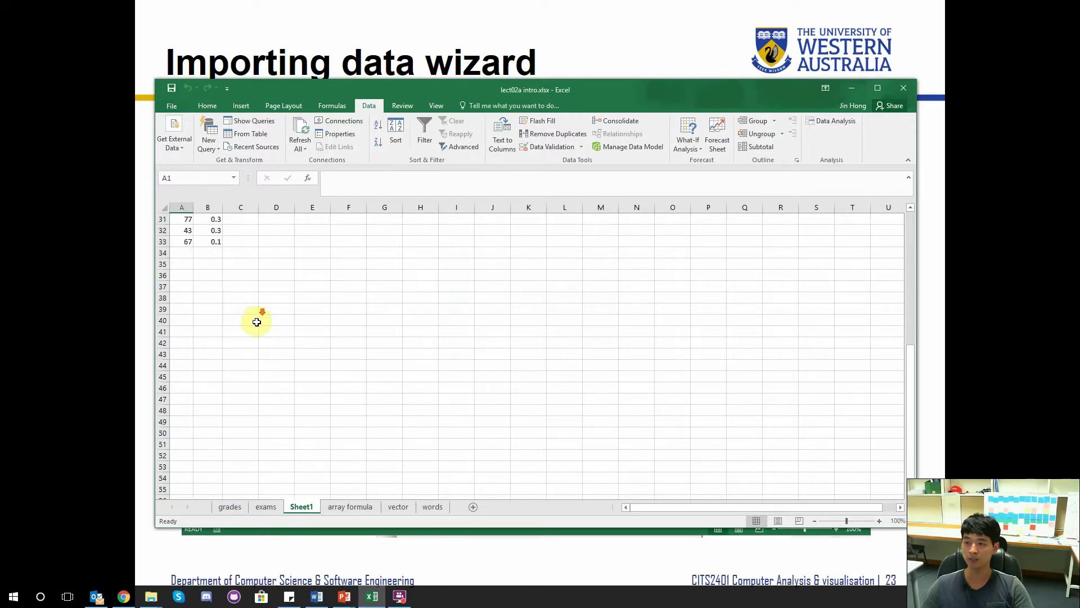
pyautogui.scroll(10, 261, 327)
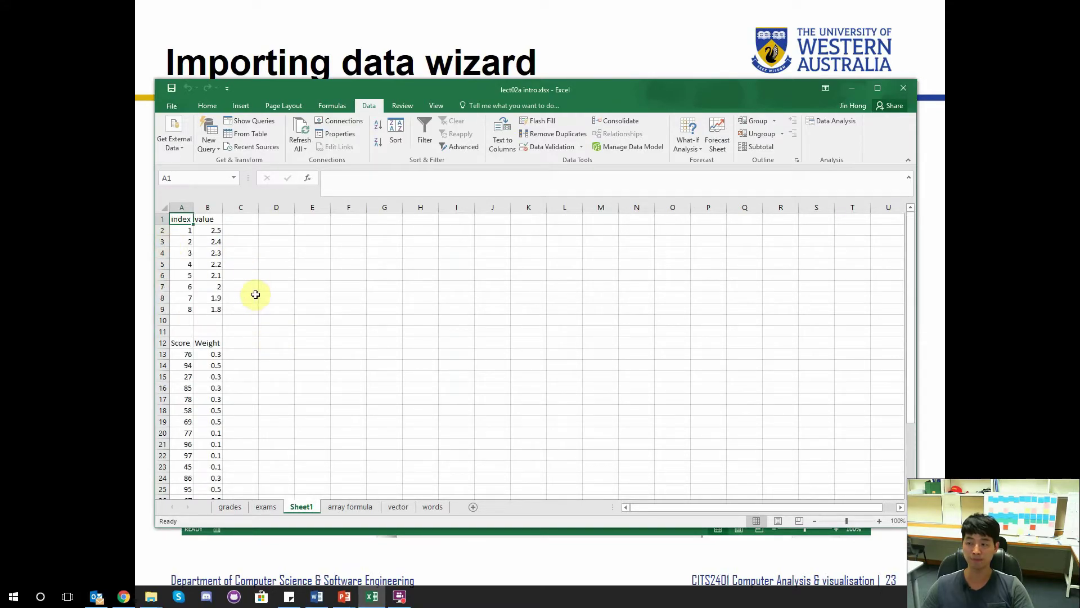
# Select the whole worksheet, delete all imported data, and also remove the import query.
pyautogui.click(255, 278)
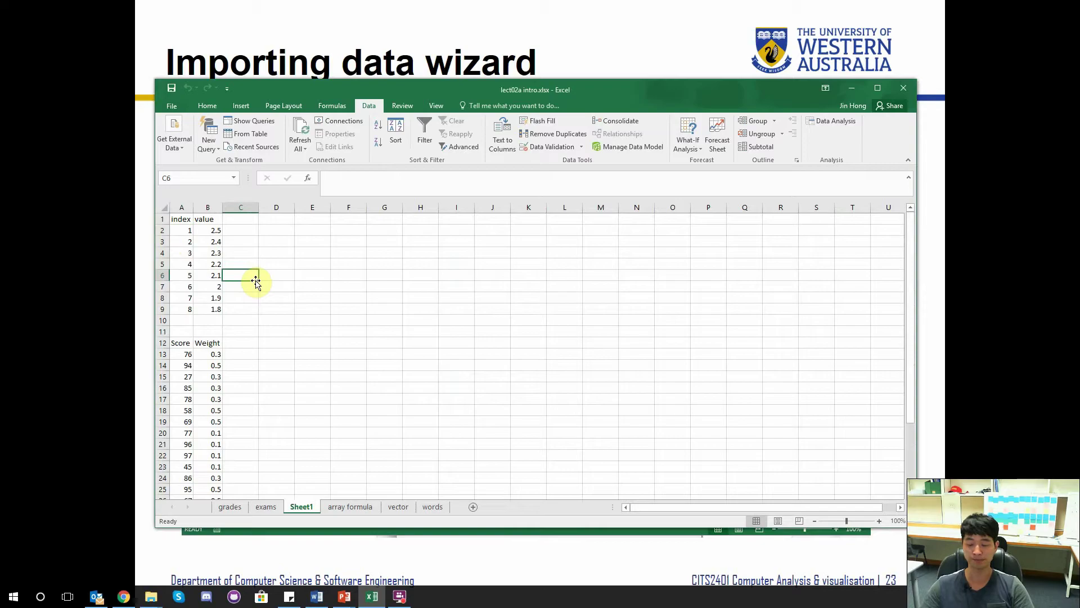
pyautogui.hotkey('ctrl', 'a')
pyautogui.press('Delete')
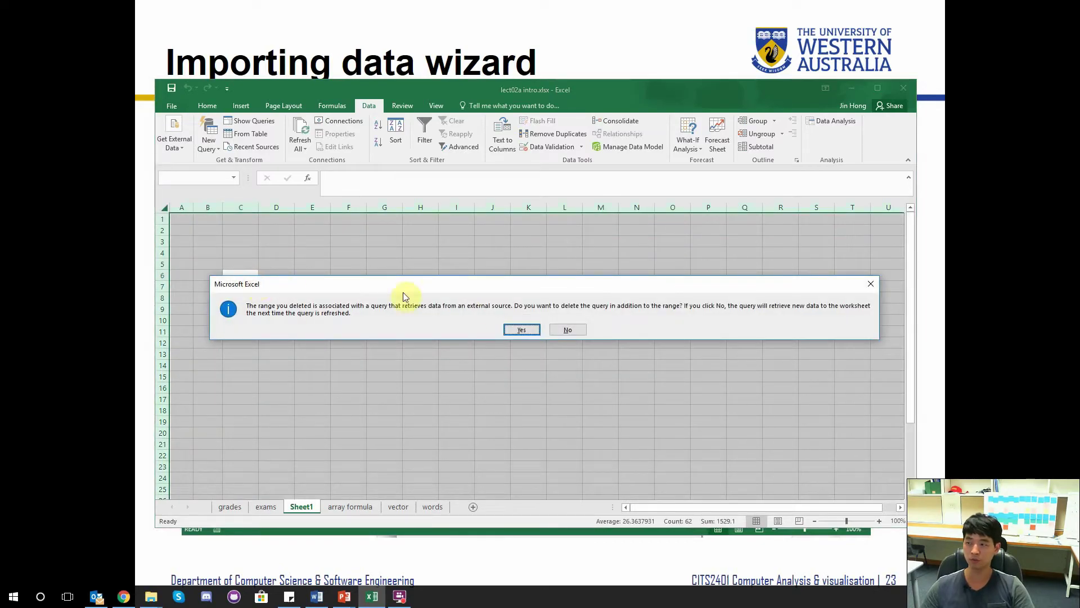
pyautogui.click(533, 329)
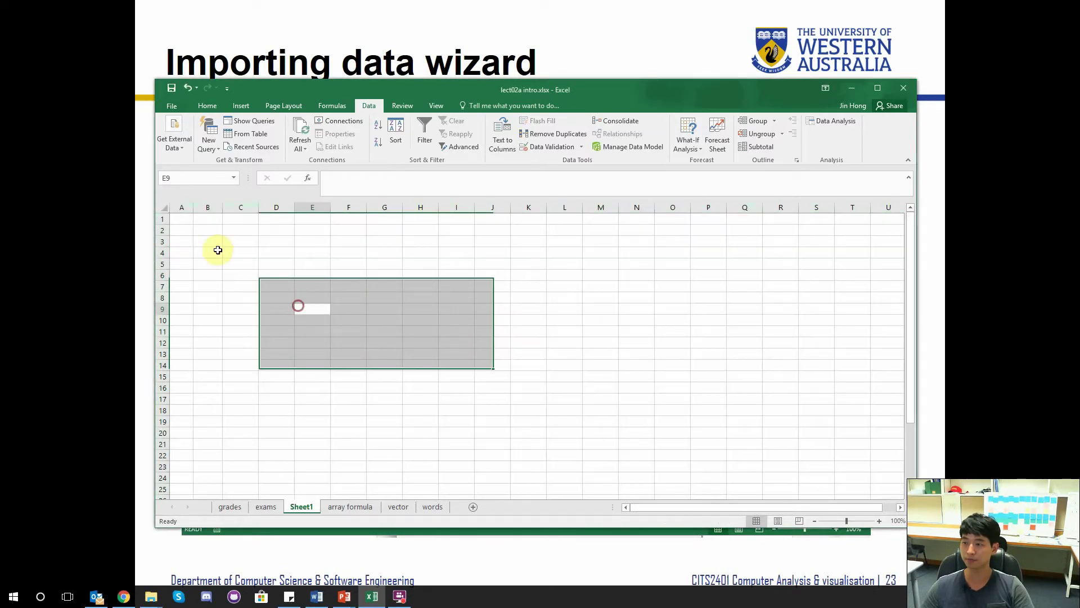
pyautogui.click(186, 216)
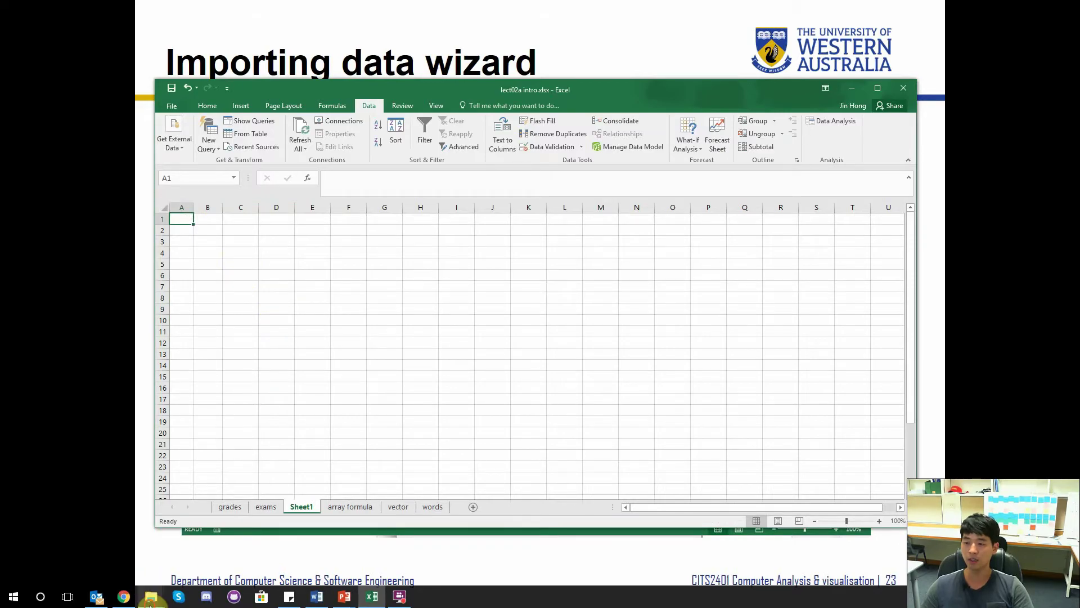
pyautogui.click(151, 596)
pyautogui.click(66, 551)
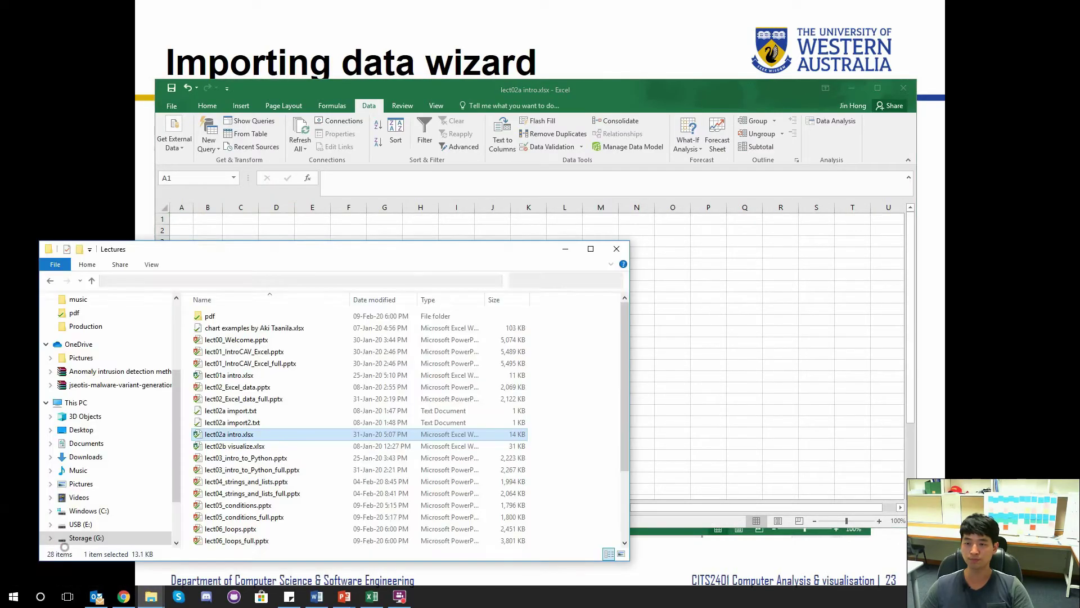
pyautogui.hotkey('alt', 'Tab')
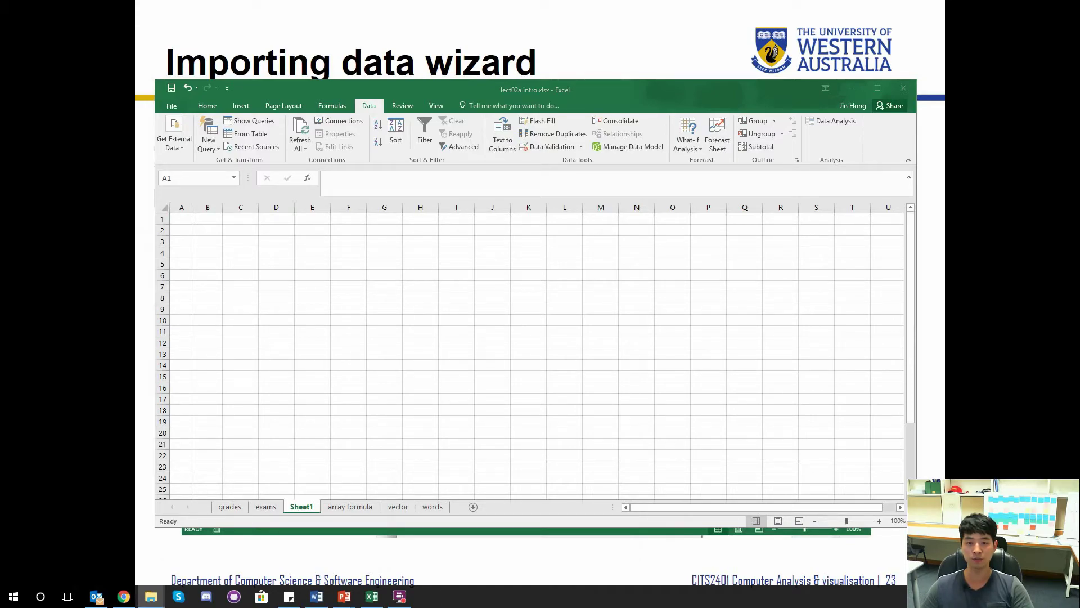
pyautogui.moveTo(33, 159); pyautogui.dragTo(642, 159)
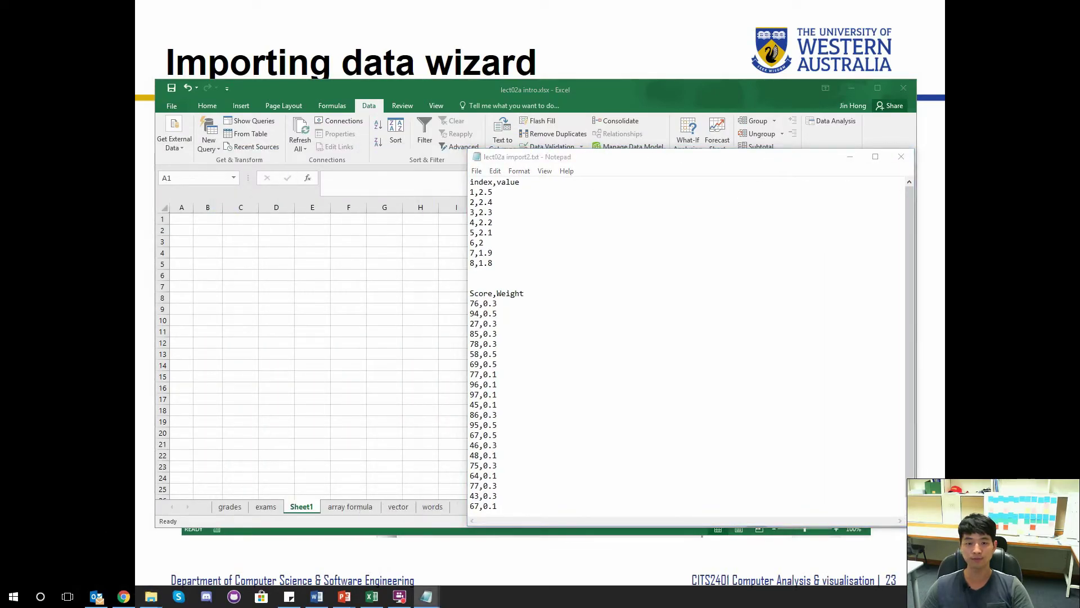
pyautogui.moveTo(6, 159); pyautogui.dragTo(386, 152)
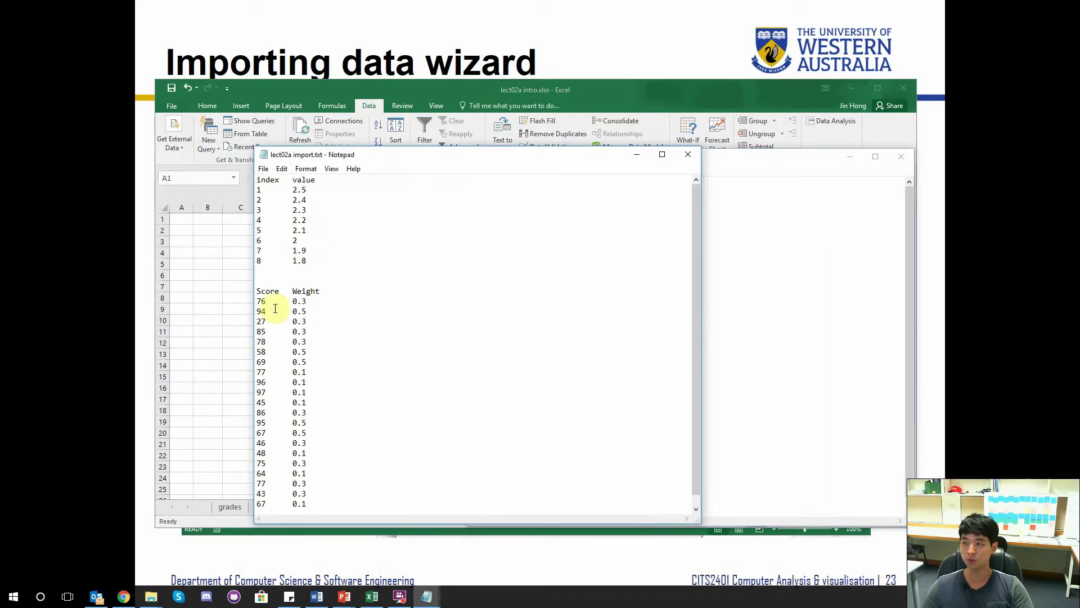
pyautogui.click(267, 190)
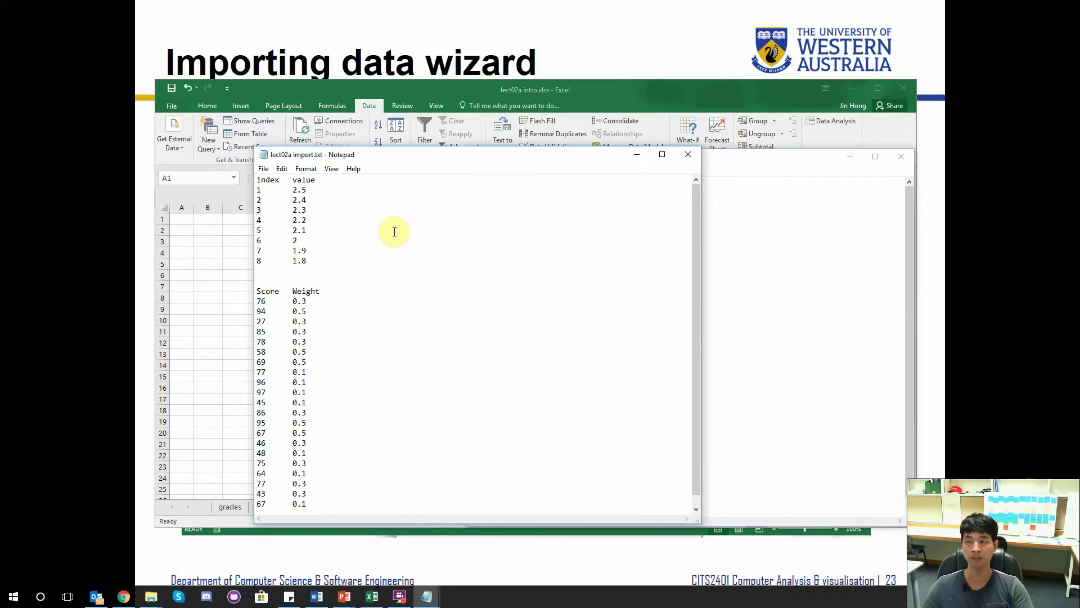
pyautogui.click(686, 157)
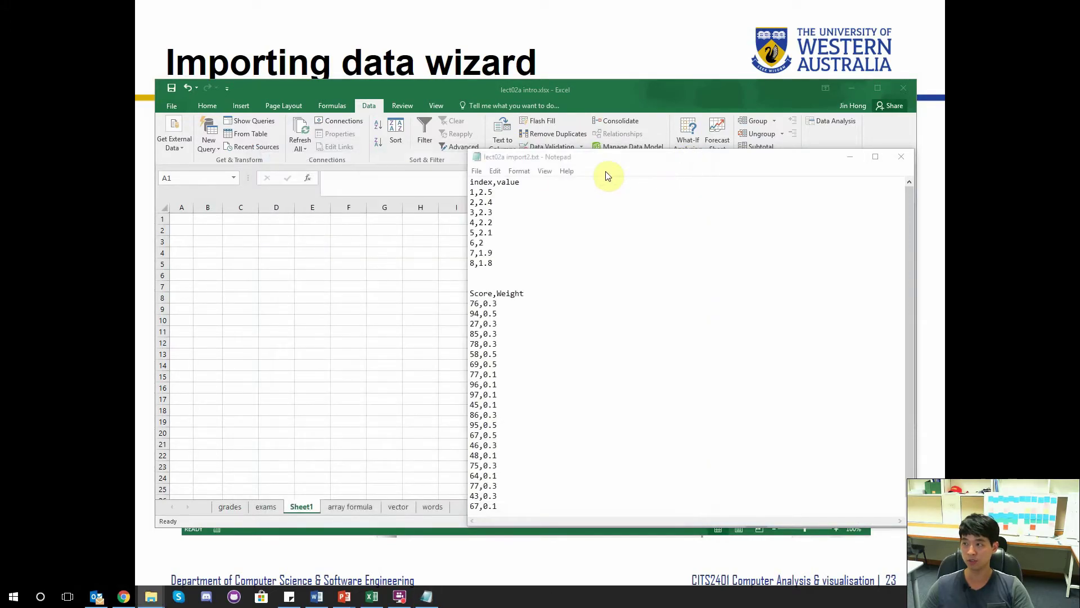
pyautogui.moveTo(608, 157); pyautogui.dragTo(373, 141)
pyautogui.click(281, 177)
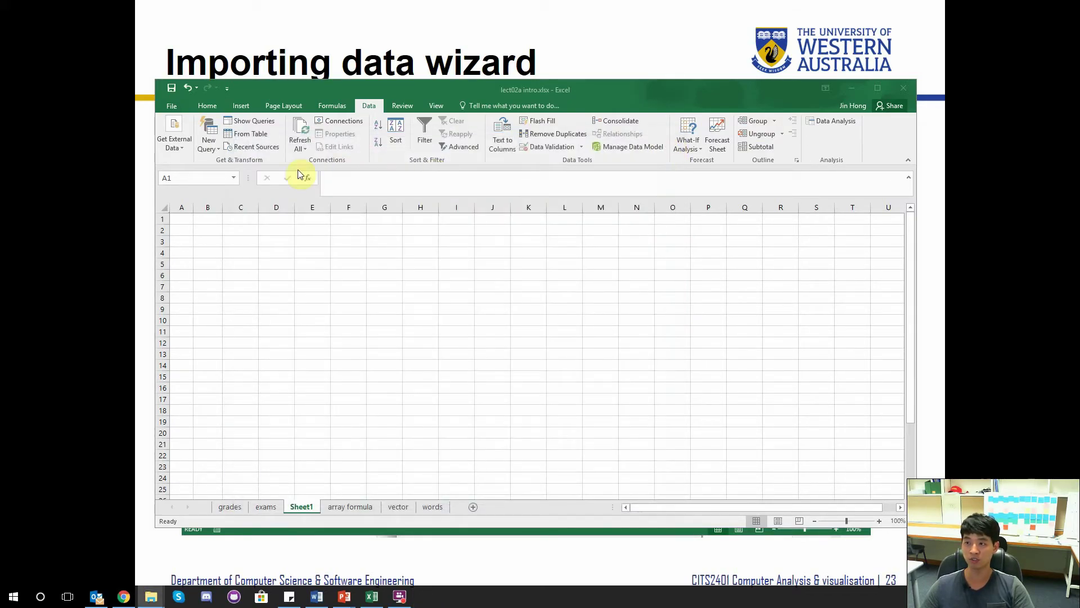
# Import from text file lect02a import2.txt, keeping the Delimited file type.
pyautogui.click(174, 141)
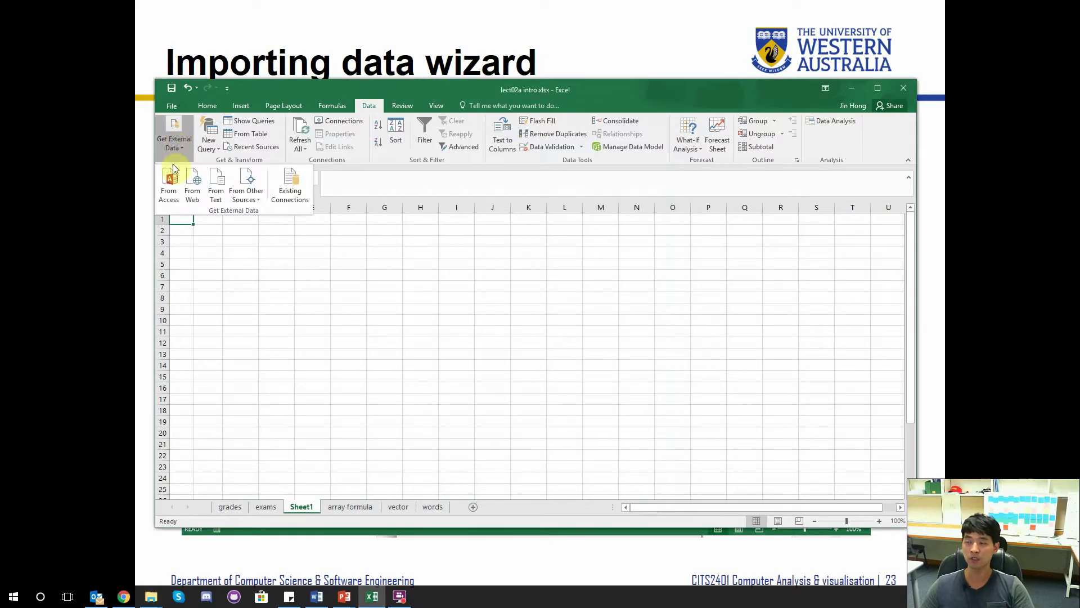
pyautogui.click(213, 180)
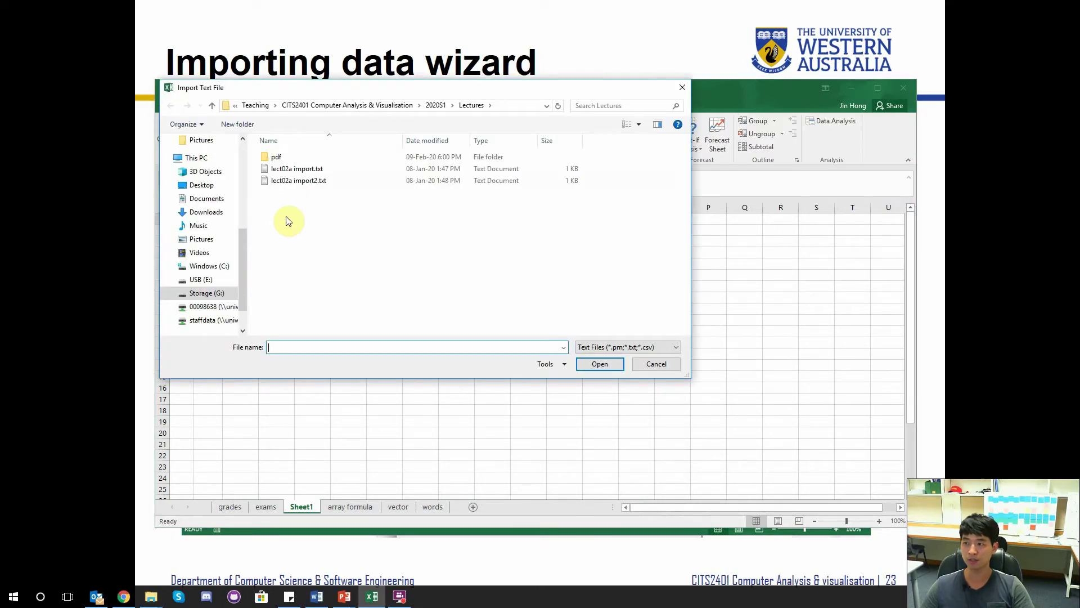
pyautogui.doubleClick(291, 181)
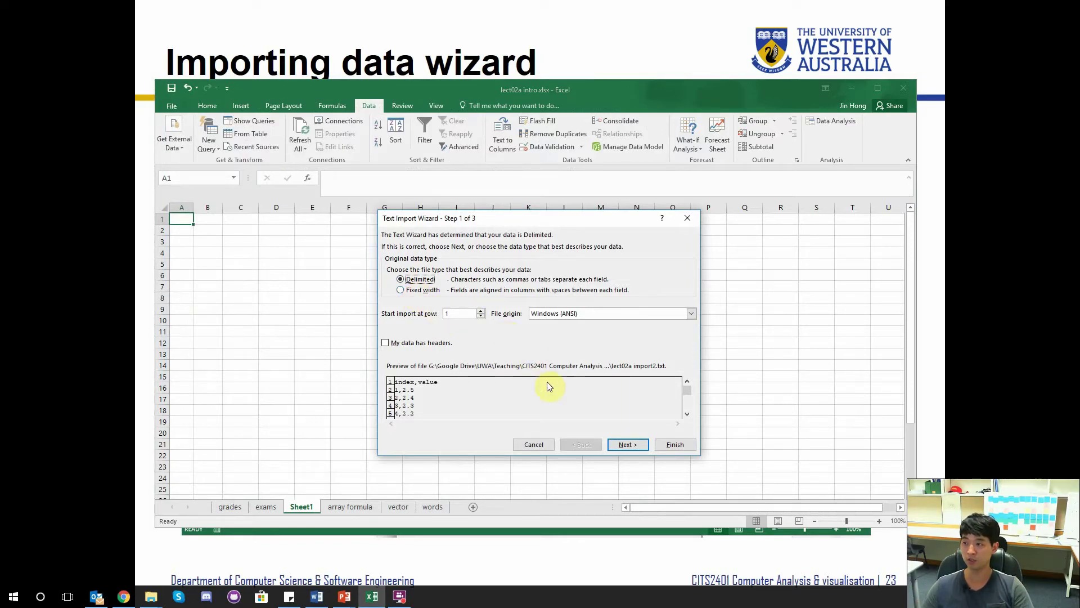
pyautogui.click(623, 445)
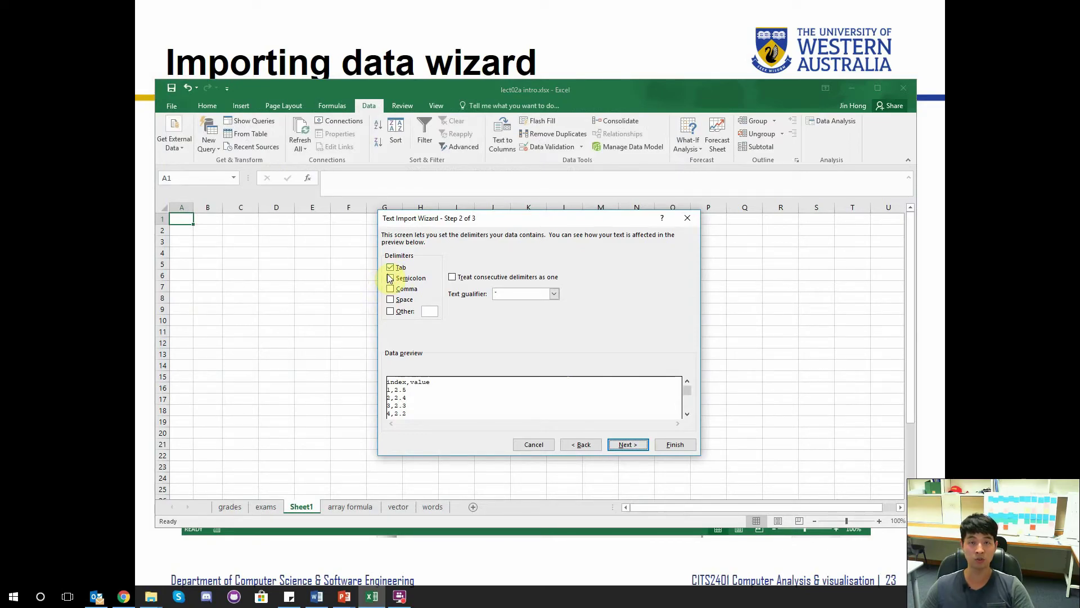
# Split on Comma instead of Tab, finish the wizard, and target cell A1.
pyautogui.click(390, 289)
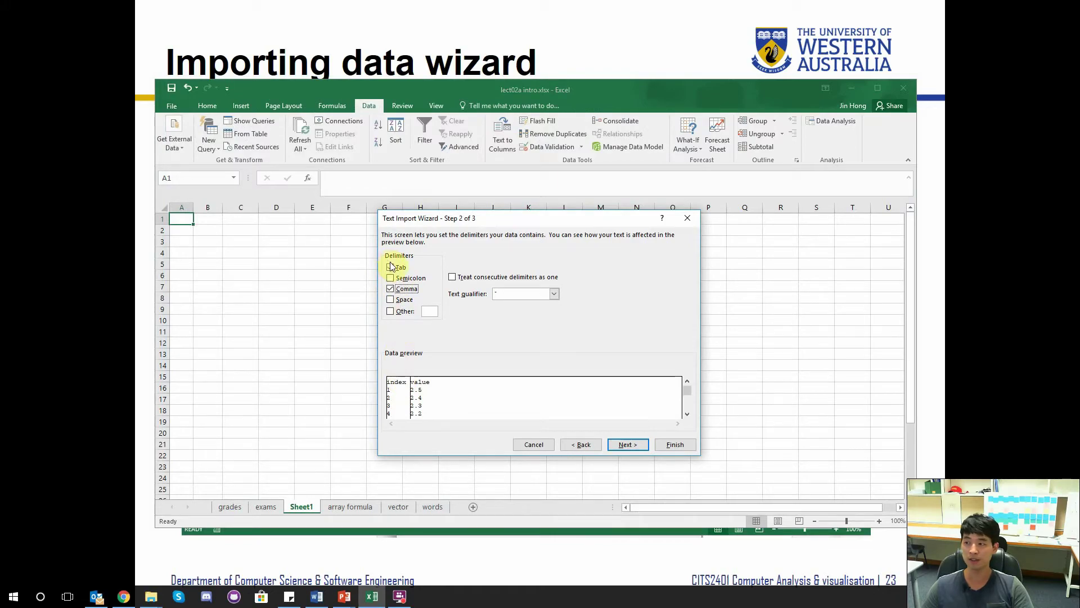
pyautogui.click(390, 268)
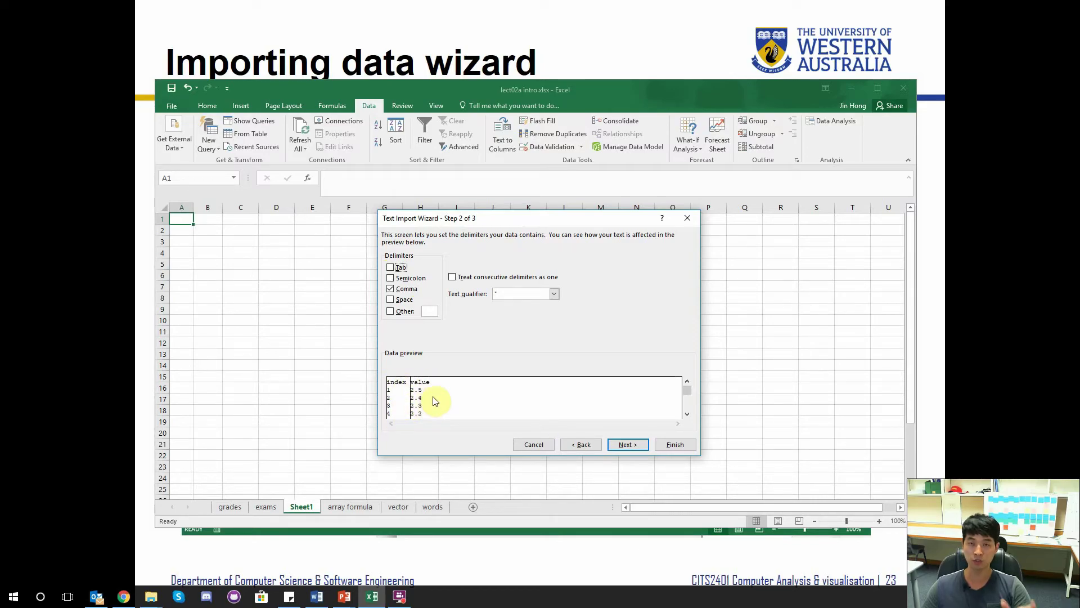
pyautogui.click(626, 443)
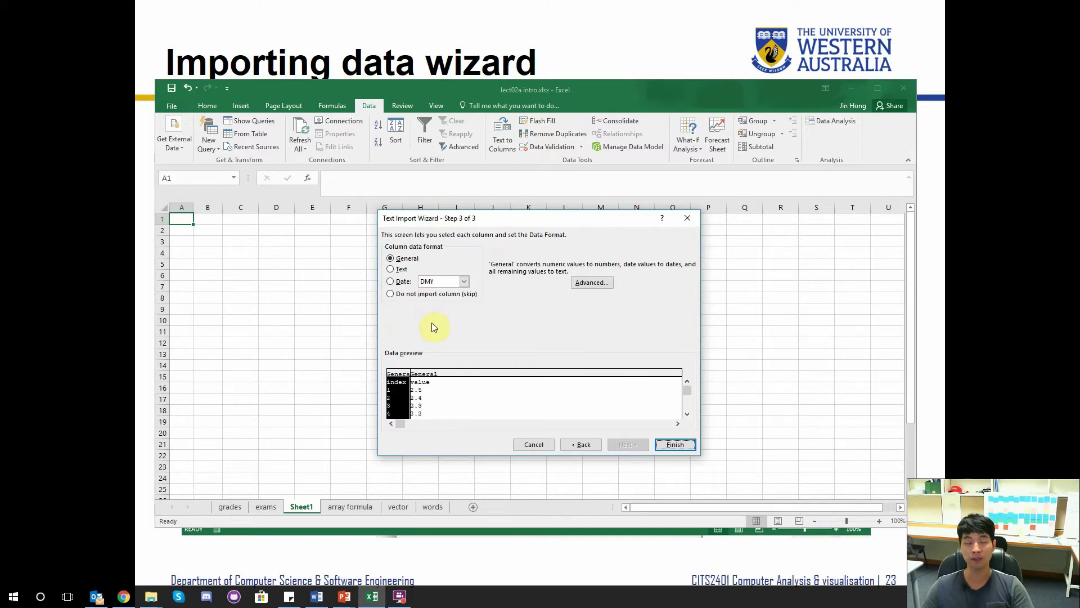
pyautogui.click(675, 445)
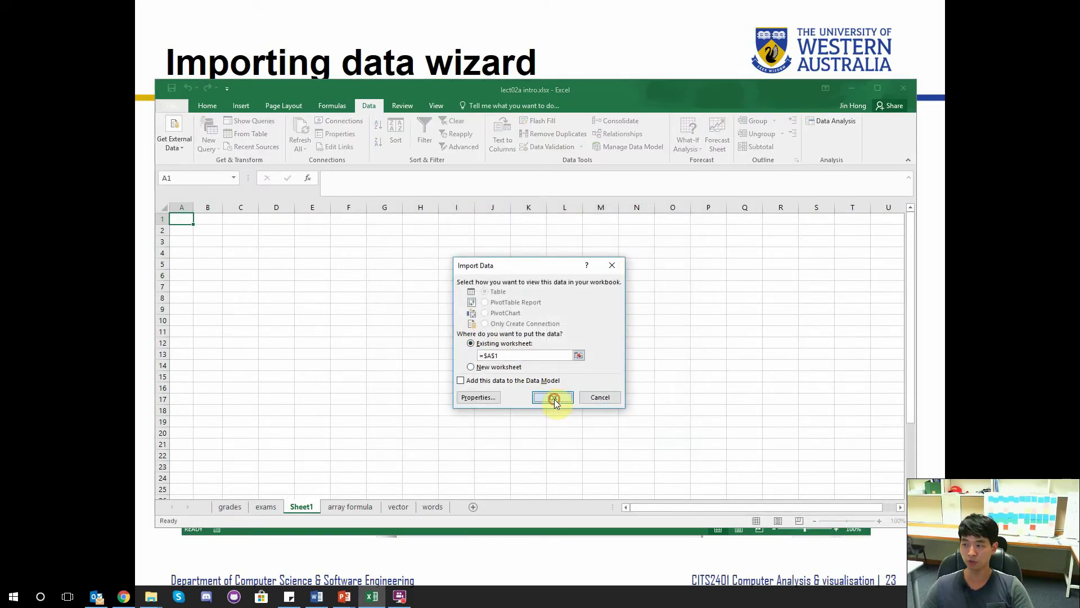
pyautogui.click(554, 401)
# Review the comma-split index/value and Score/Weight data in columns A–B.
pyautogui.scroll(-7, 282, 338)
pyautogui.scroll(7, 282, 352)
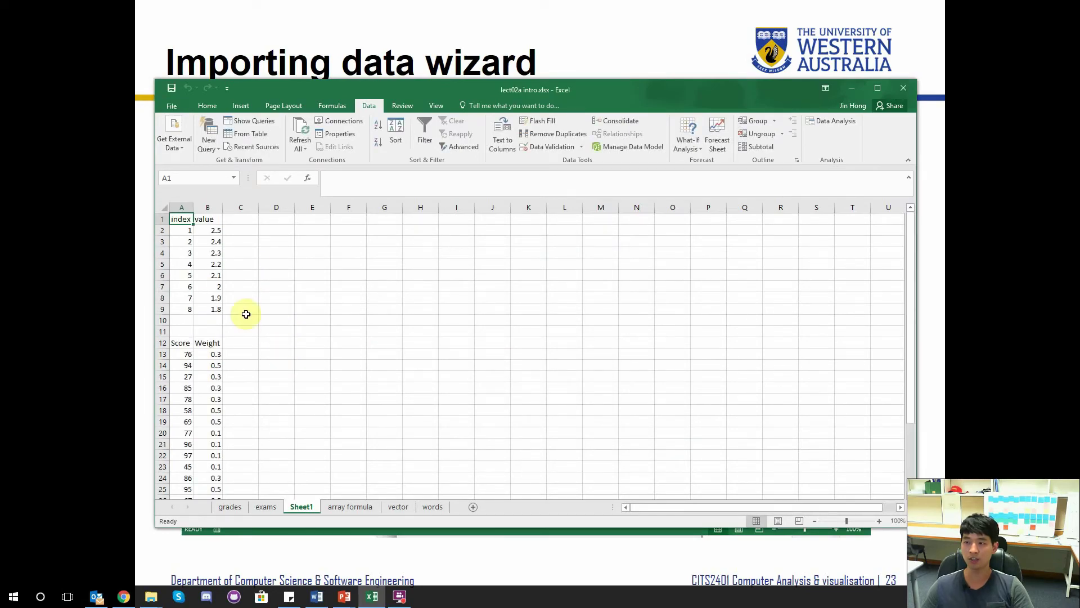
pyautogui.moveTo(180, 222); pyautogui.dragTo(221, 444)
pyautogui.click(276, 354)
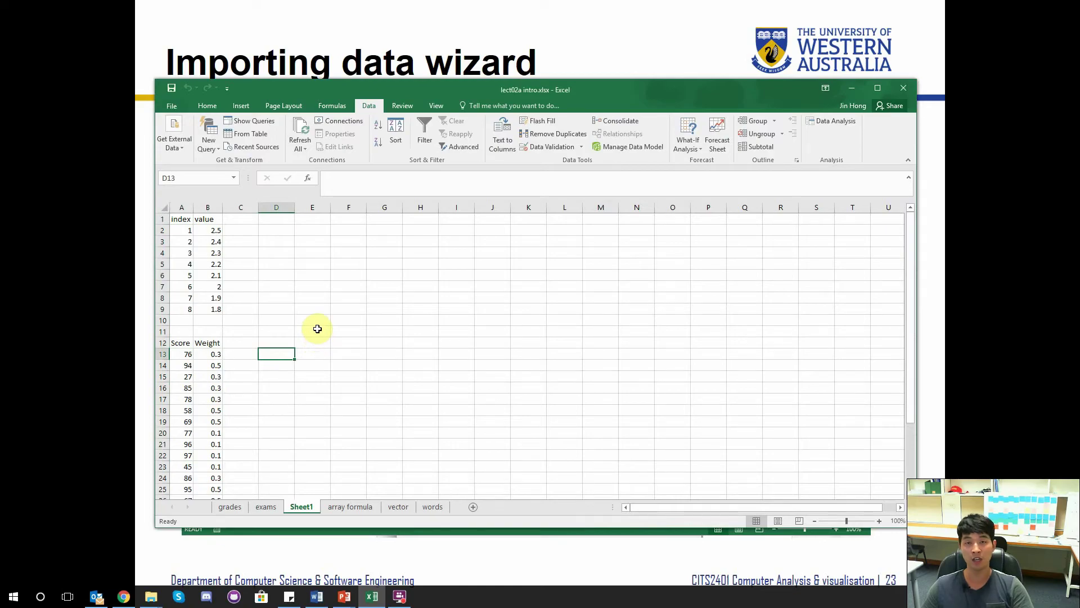
pyautogui.scroll(-4, 324, 338)
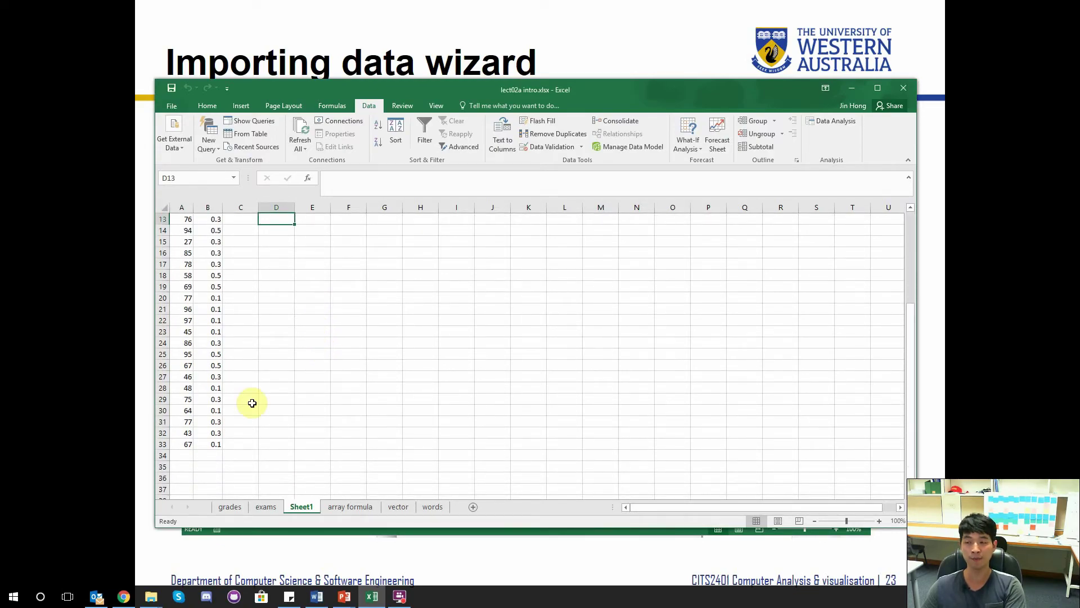
pyautogui.scroll(4, 234, 427)
# Clear all imported data from columns A–B, dismissing the query warning.
pyautogui.click(211, 231)
pyautogui.click(188, 231)
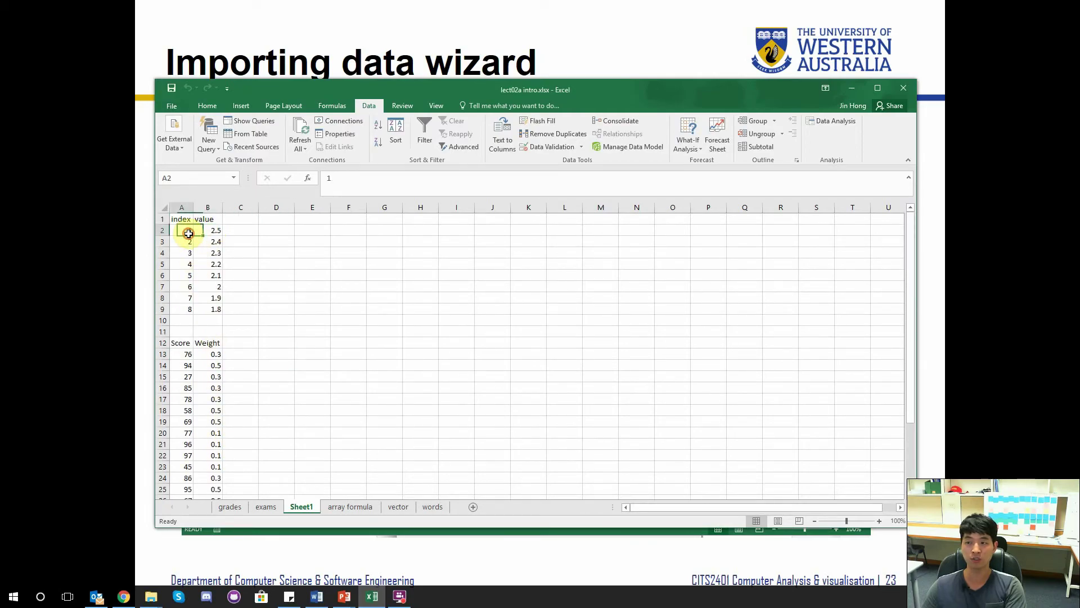
pyautogui.hotkey('ctrl', 'a')
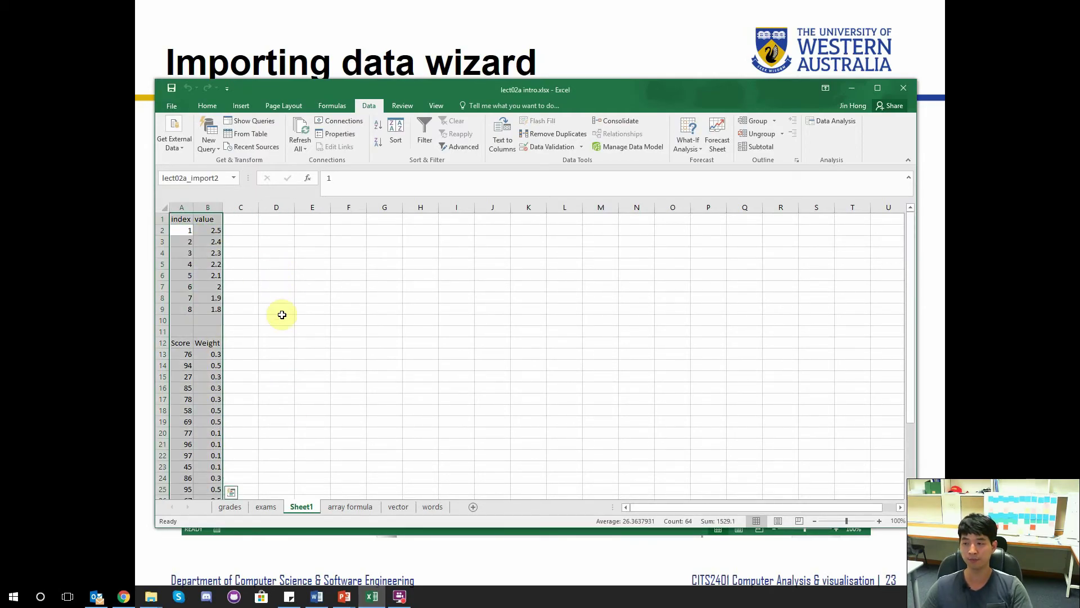
pyautogui.press('Delete')
pyautogui.press('Return')
# Permanently delete the Sheet1 sheet and return to the lecture slide.
pyautogui.rightClick(303, 513)
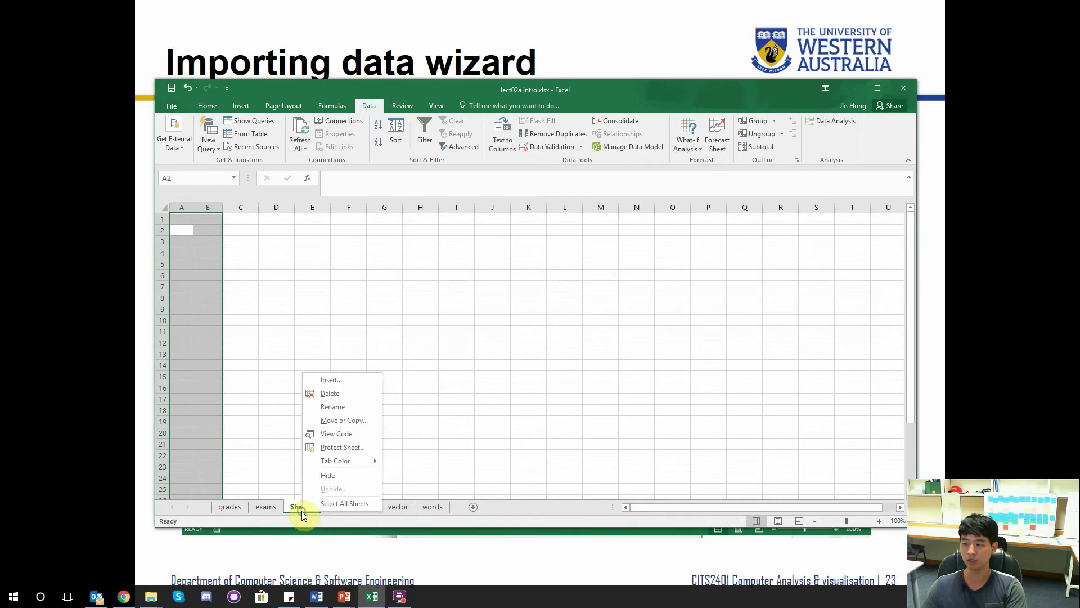
pyautogui.click(329, 393)
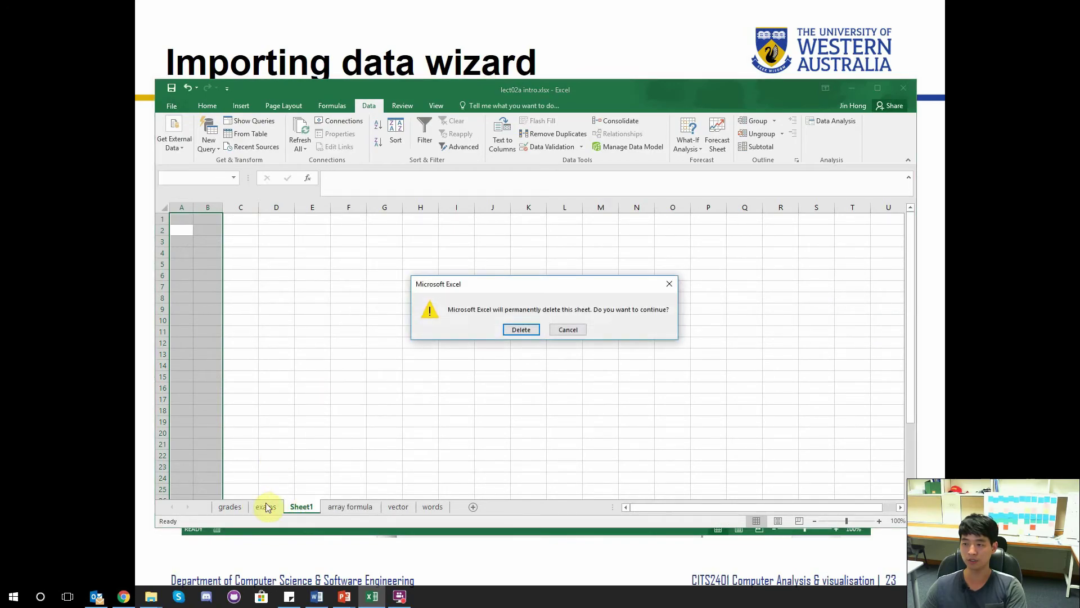
pyautogui.click(518, 328)
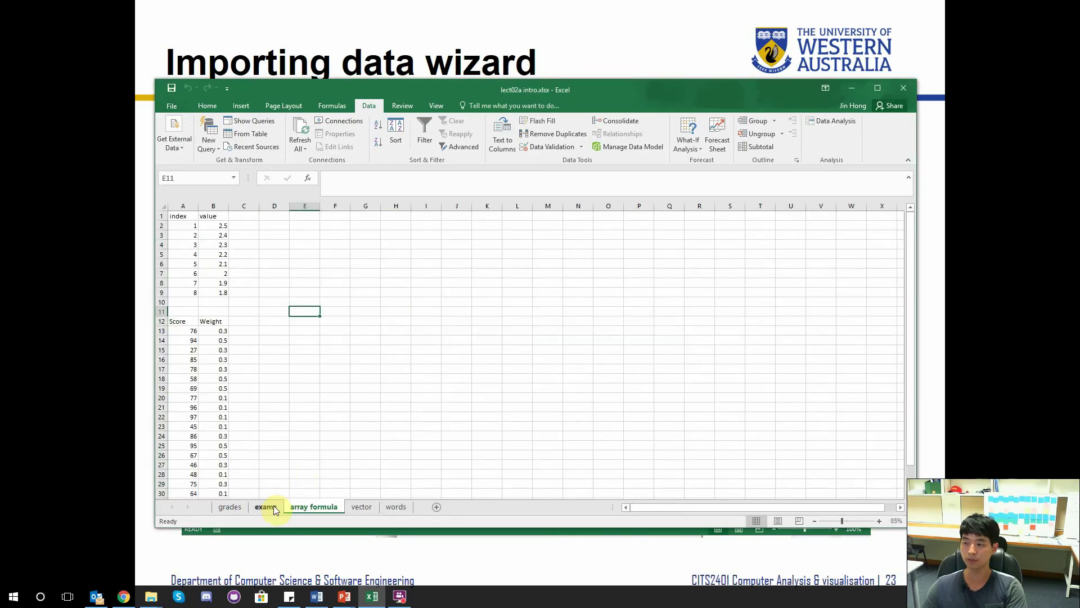
pyautogui.click(843, 90)
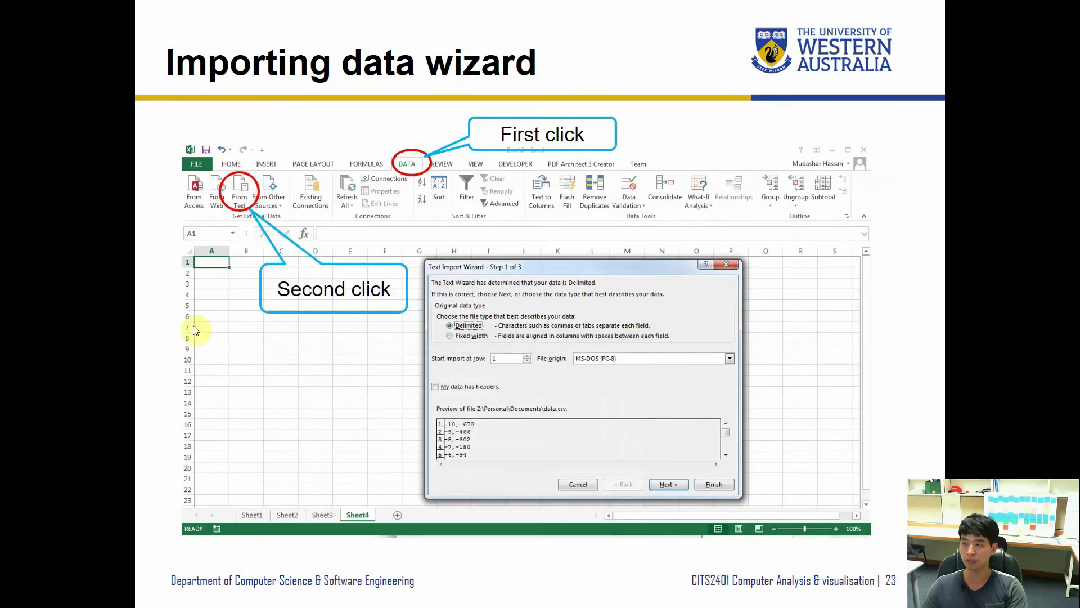